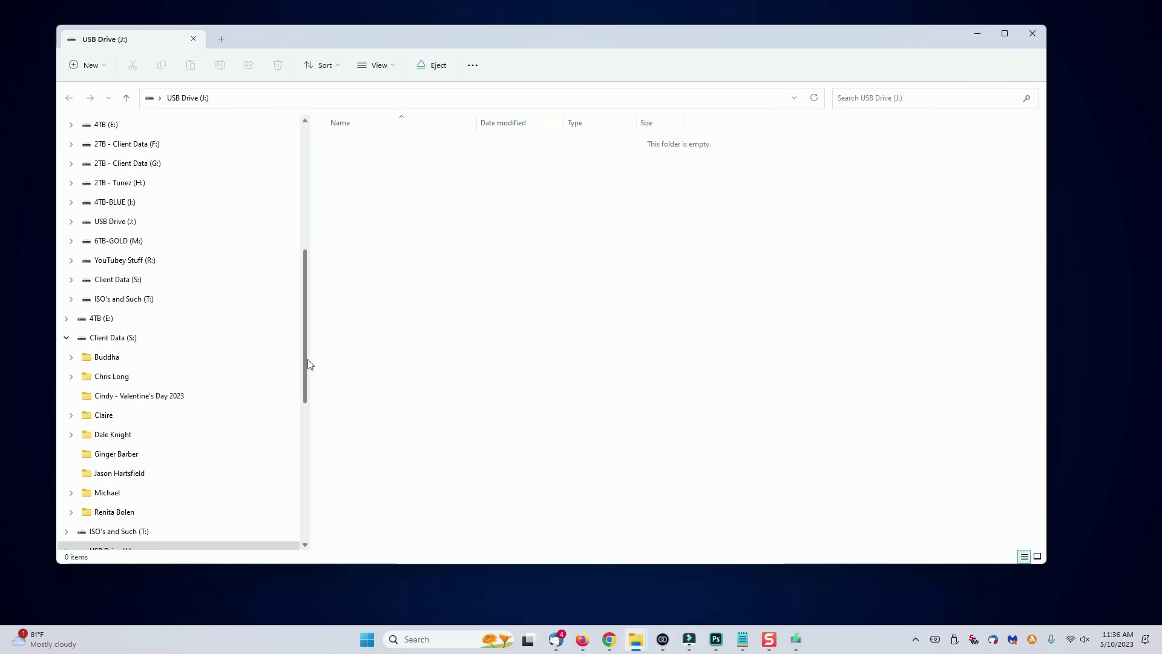
Step: Go up to This PC and select USB Drive (J:) to check its capacity and free space
{"action": "key", "text": "alt+Up"}
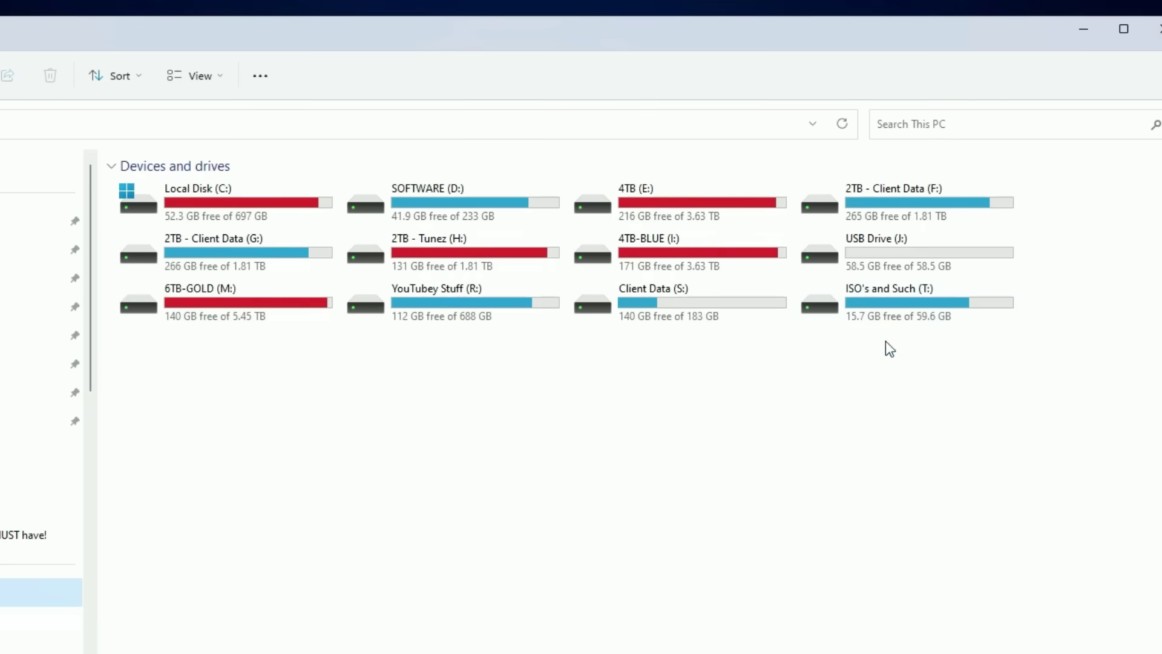
{"action": "left_click", "coordinate": [845, 184]}
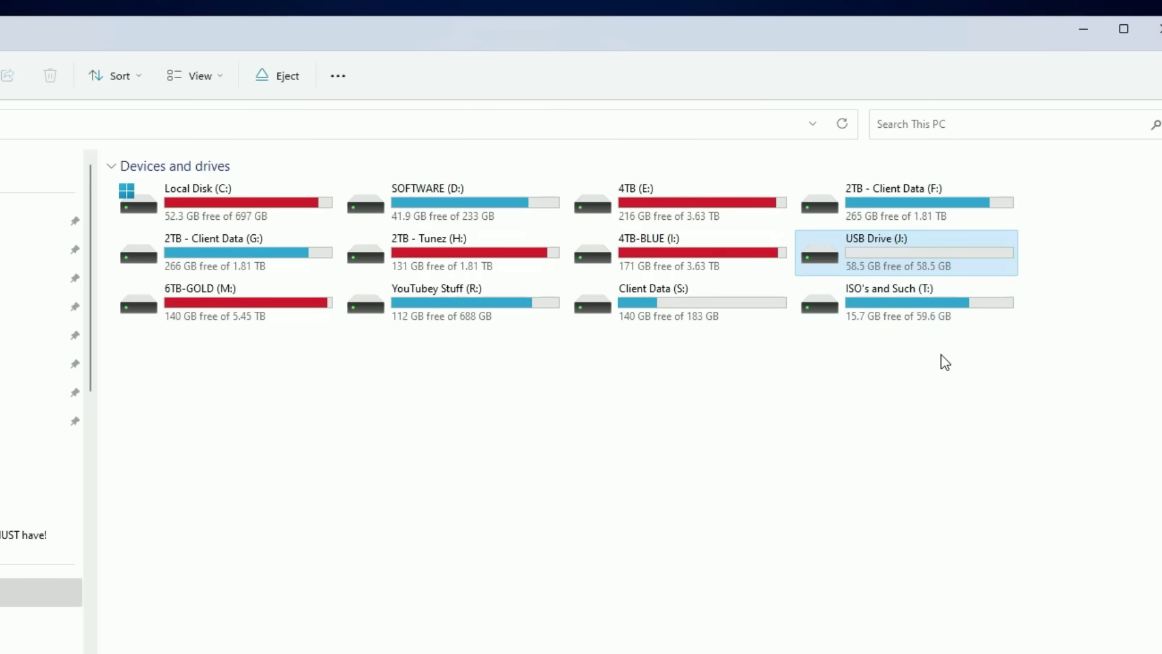
{"action": "mouse_move", "coordinate": [924, 268]}
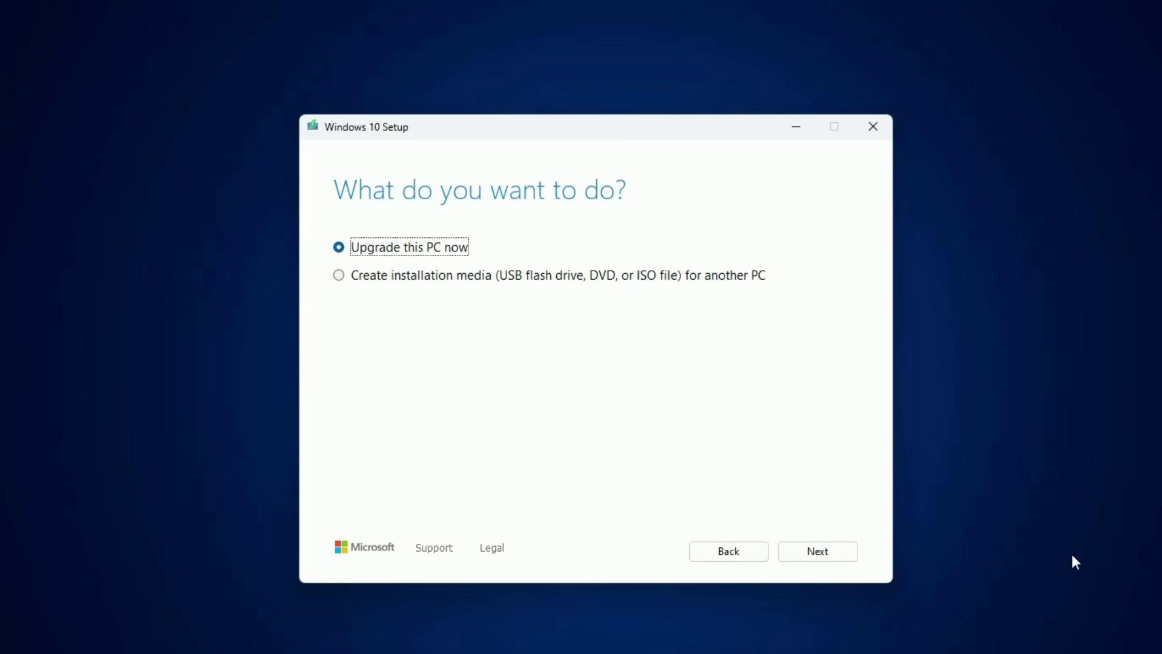
Step: In Windows 10 Setup, choose to create installation media for another PC and proceed past the language, edition and architecture options
{"action": "left_click", "coordinate": [339, 277]}
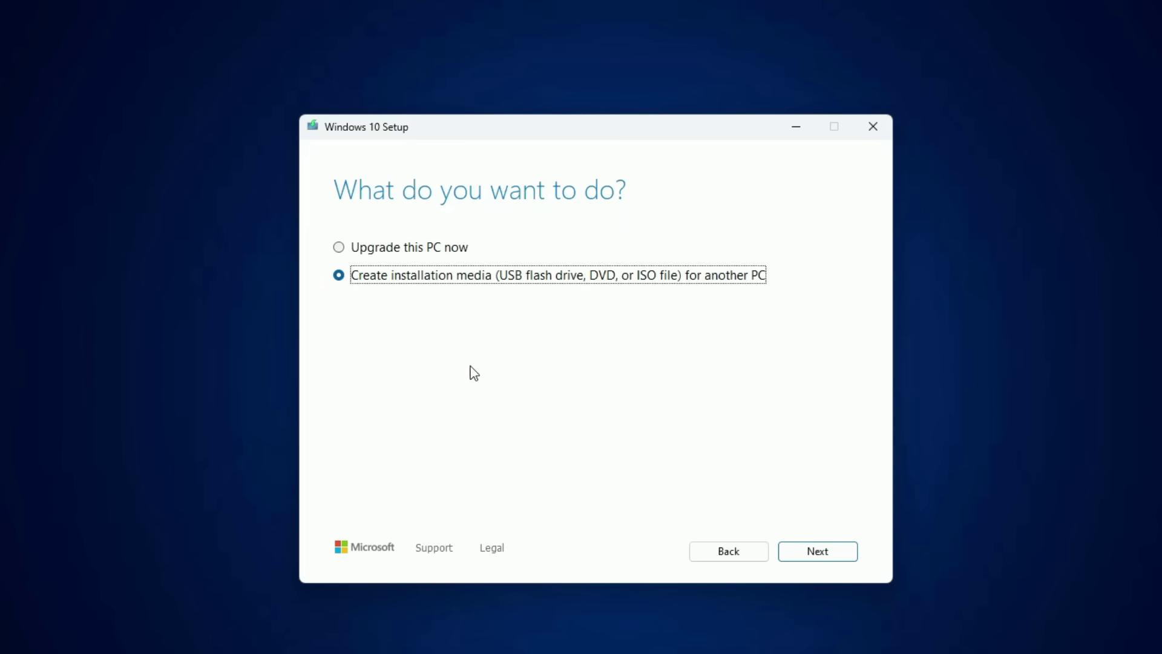
{"action": "key", "text": "Return"}
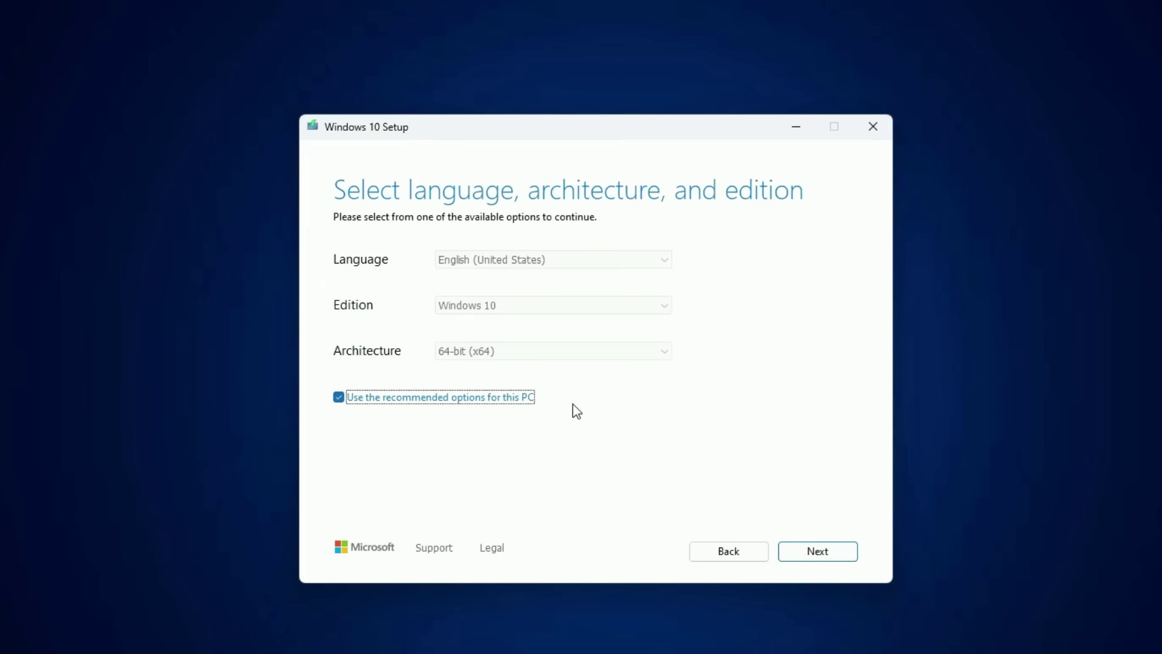
{"action": "left_click", "coordinate": [339, 399]}
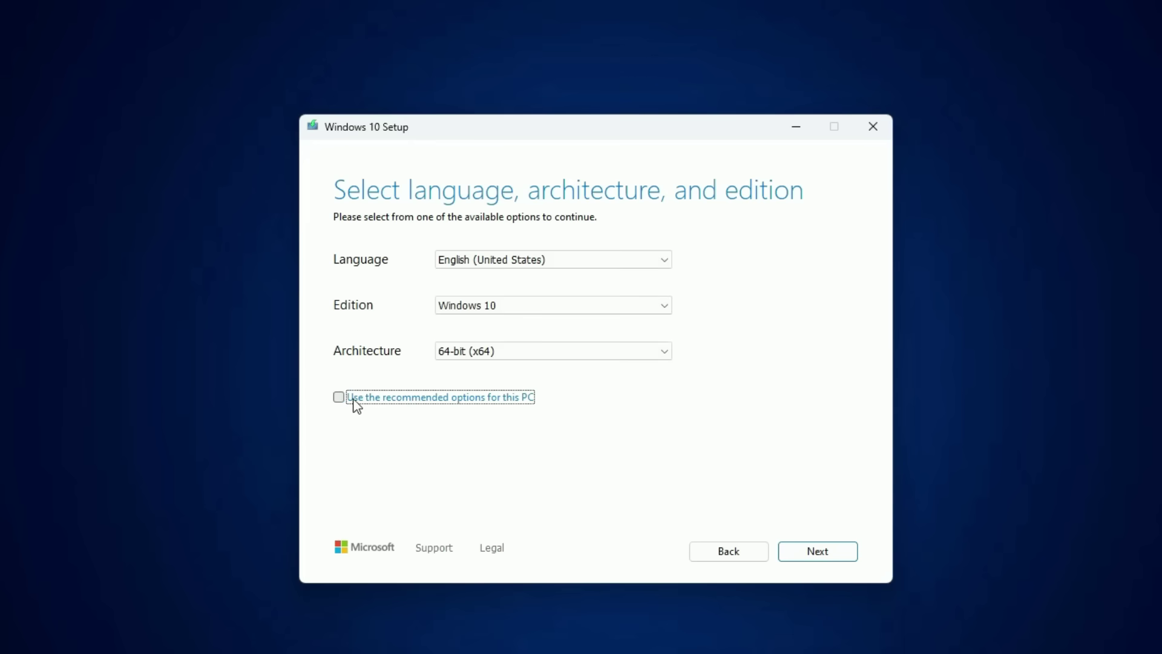
{"action": "left_click", "coordinate": [355, 403]}
{"action": "left_click", "coordinate": [838, 557]}
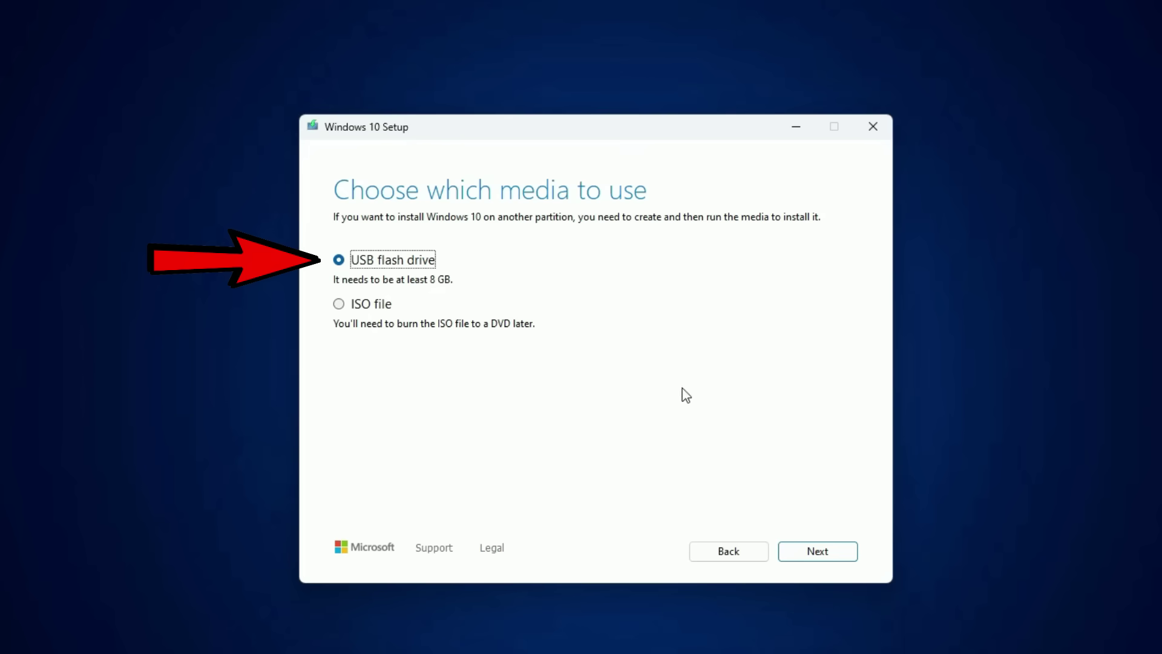
Step: Create the Windows 10 installation media on USB flash drive J: and finish the setup wizard
{"action": "left_click", "coordinate": [820, 555]}
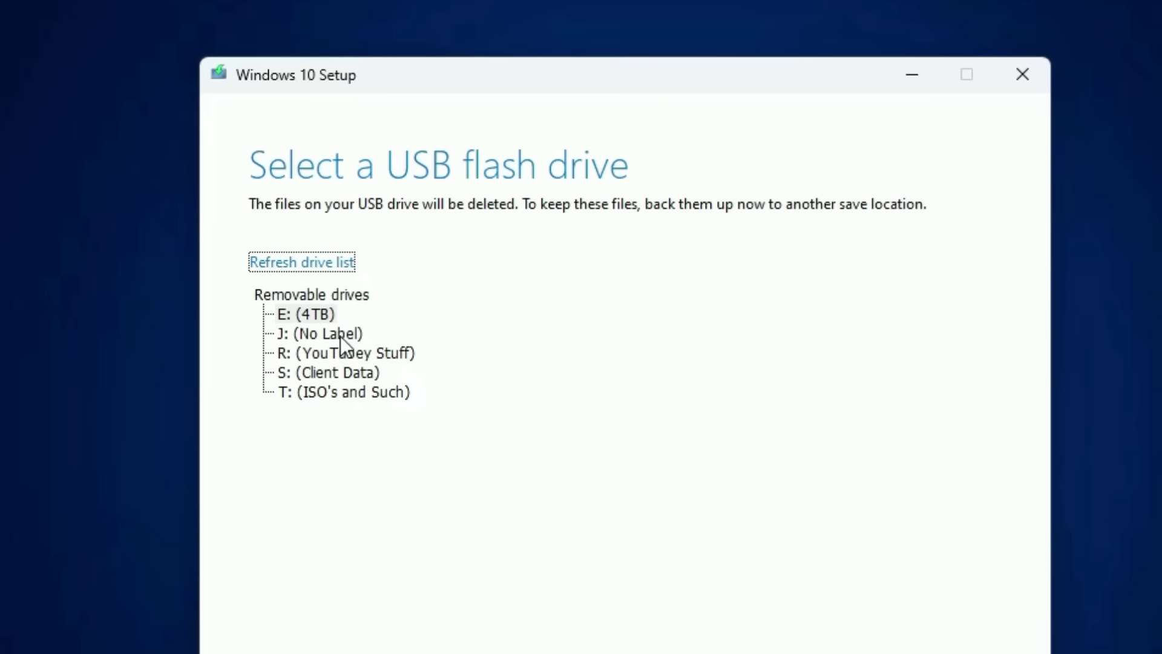
{"action": "left_click", "coordinate": [398, 309]}
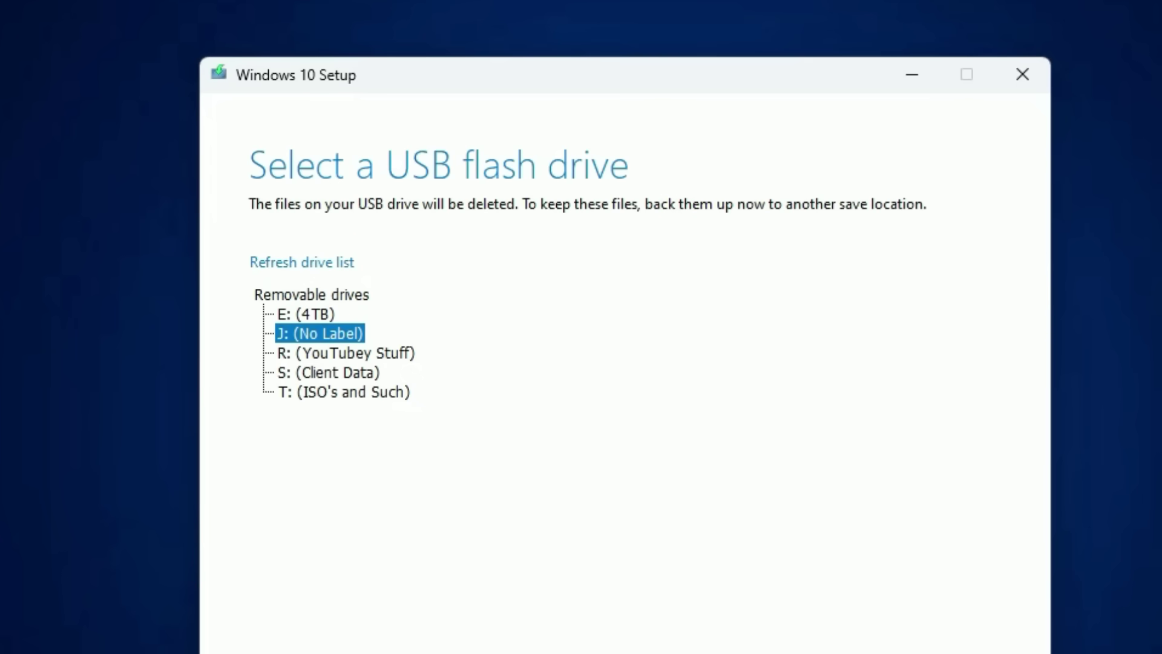
{"action": "left_click", "coordinate": [820, 550]}
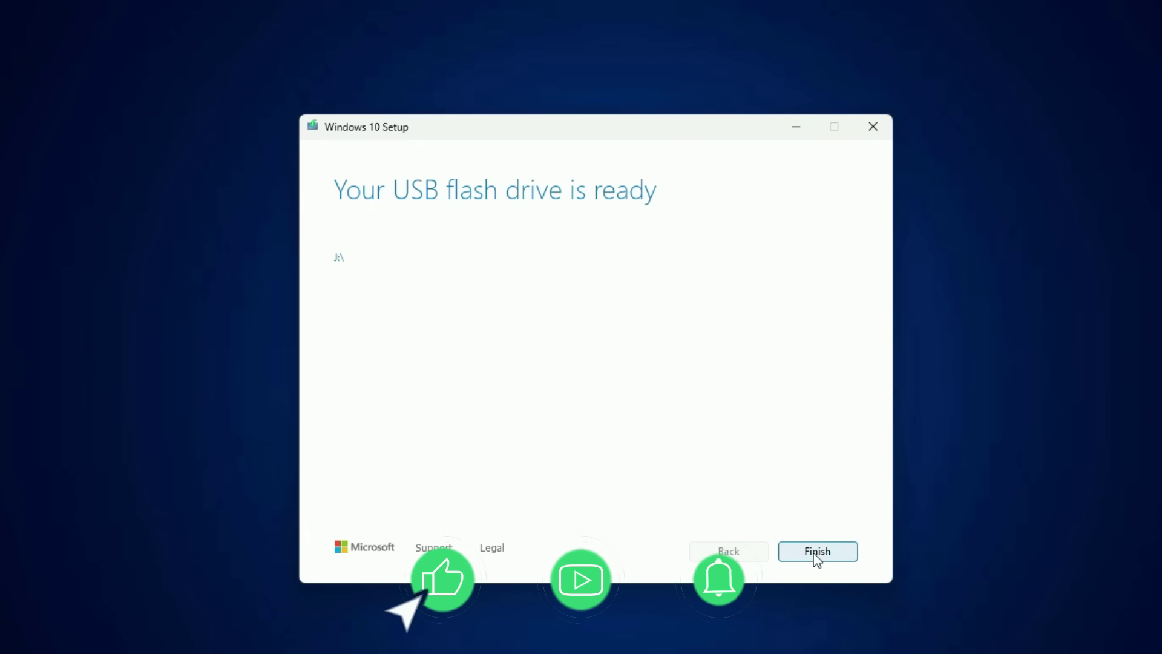
{"action": "left_click", "coordinate": [817, 551]}
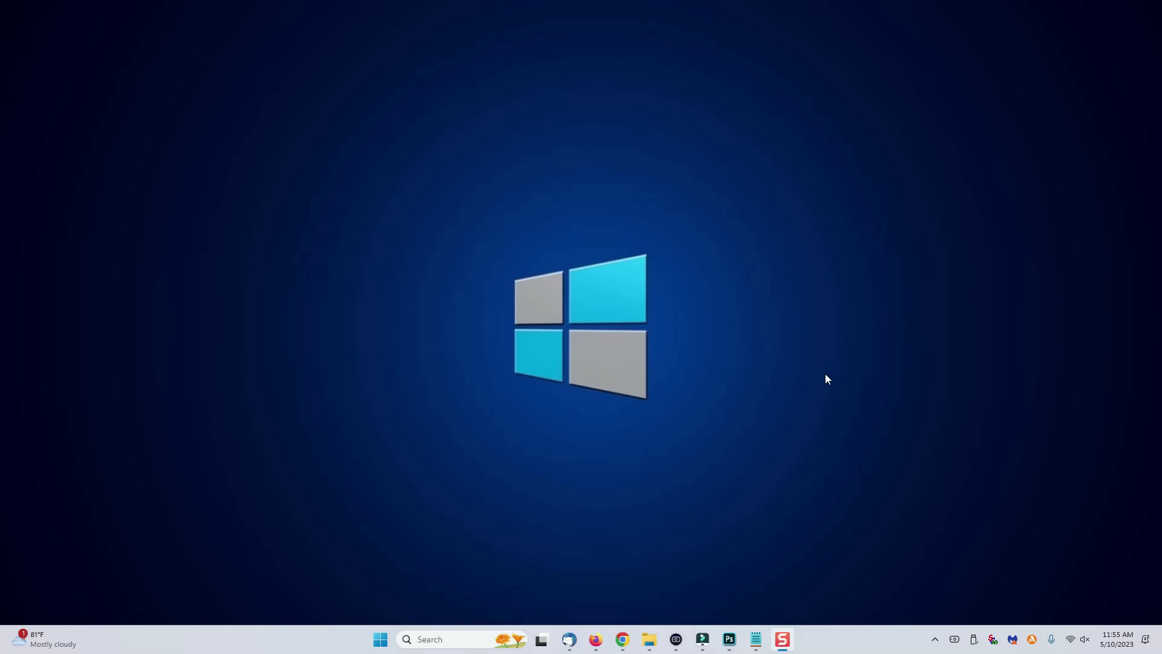
{"action": "key", "text": "super+e"}
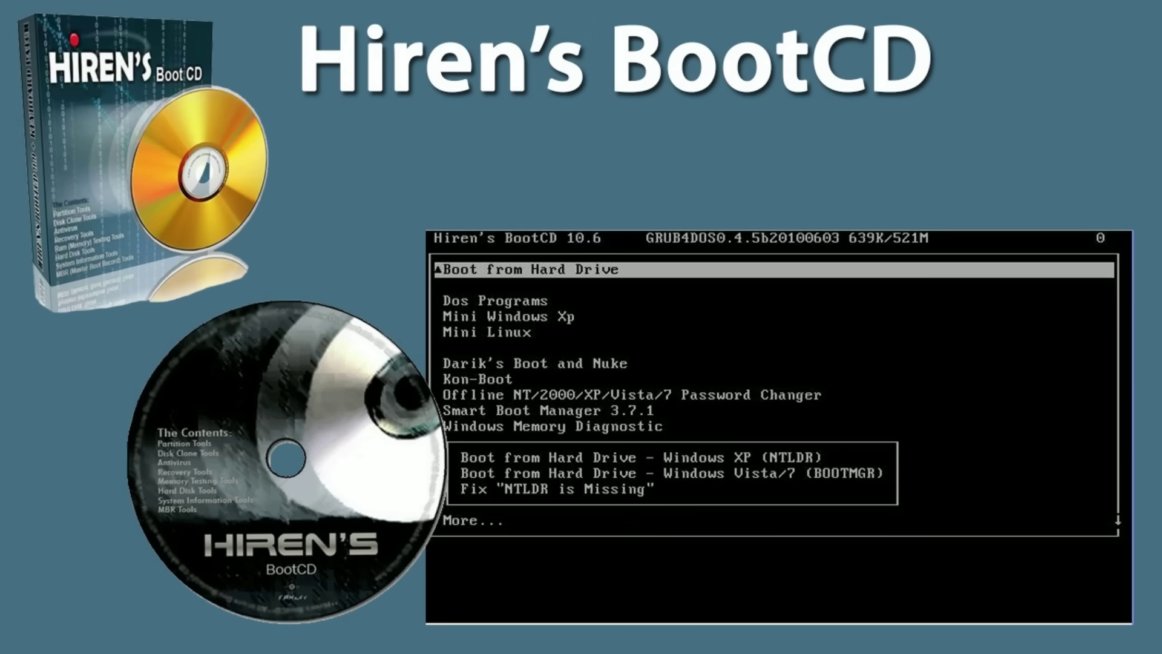
Step: Search Google in Firefox for "download hiren's boot usb"
{"action": "type", "text": "downl"}
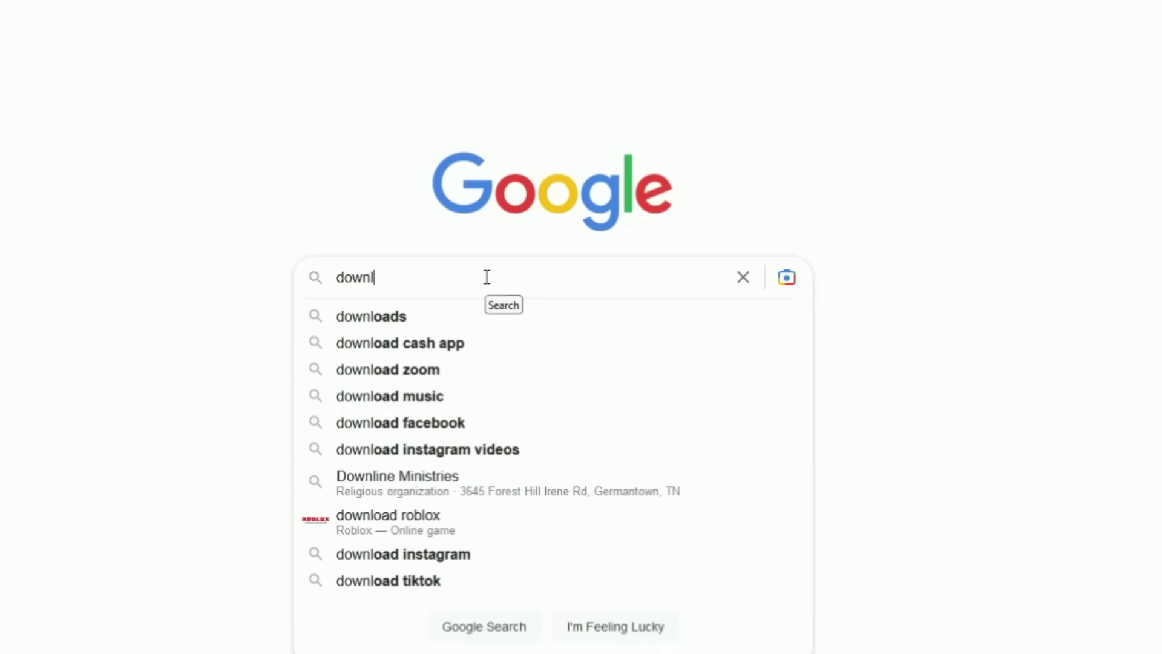
{"action": "type", "text": "oad hiren's"}
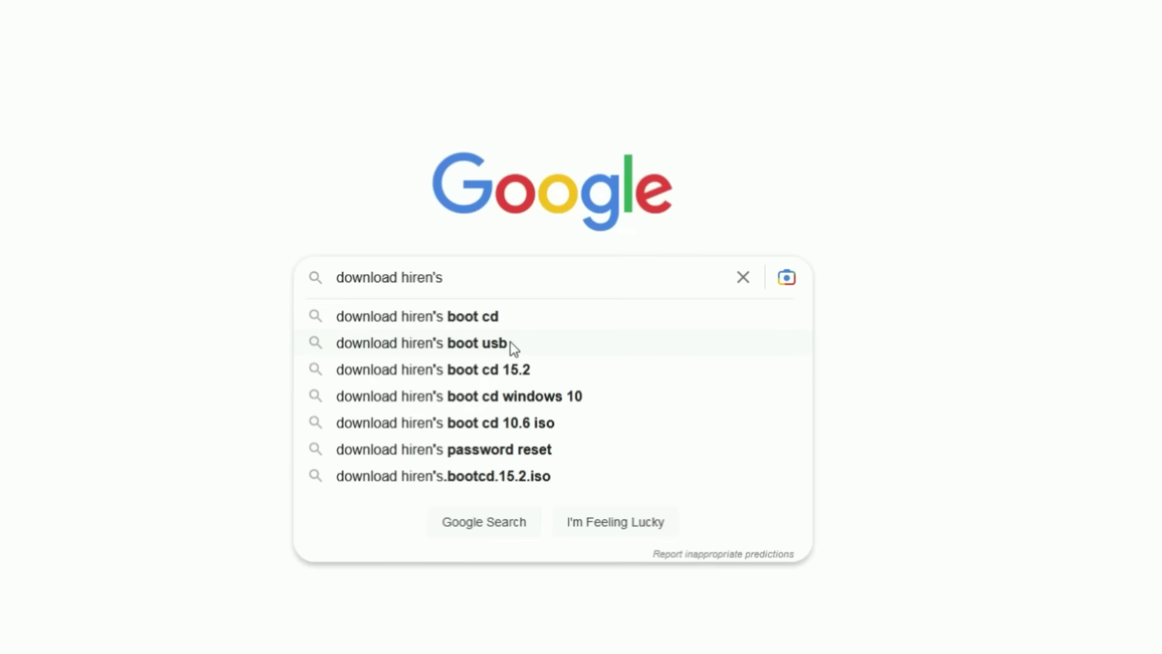
{"action": "type", "text": " boot u"}
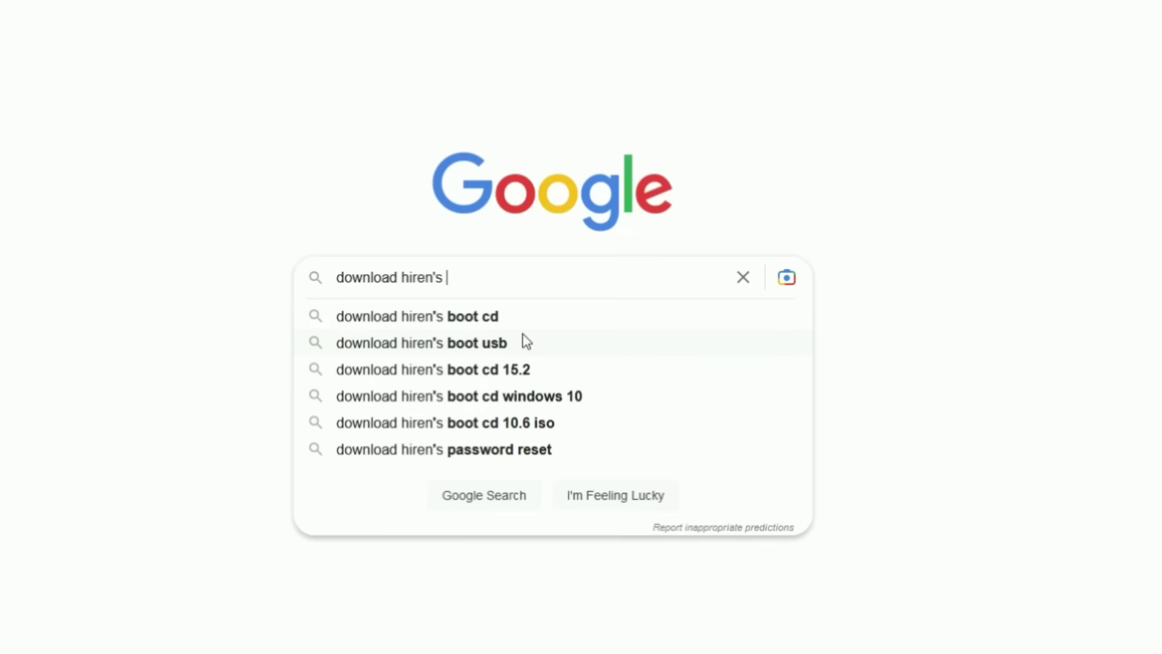
{"action": "type", "text": "sb"}
{"action": "key", "text": "Return"}
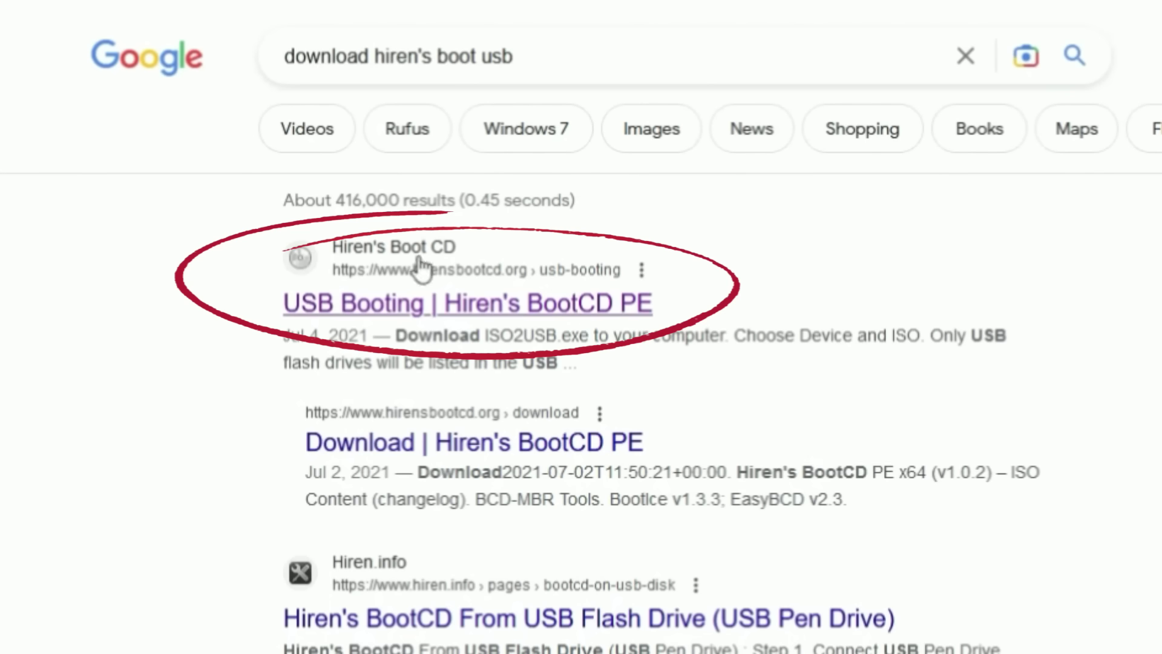
Step: Open the Hiren's BootCD PE USB Booting page and download ISO2USB.exe to the Downloads folder
{"action": "left_click", "coordinate": [536, 306]}
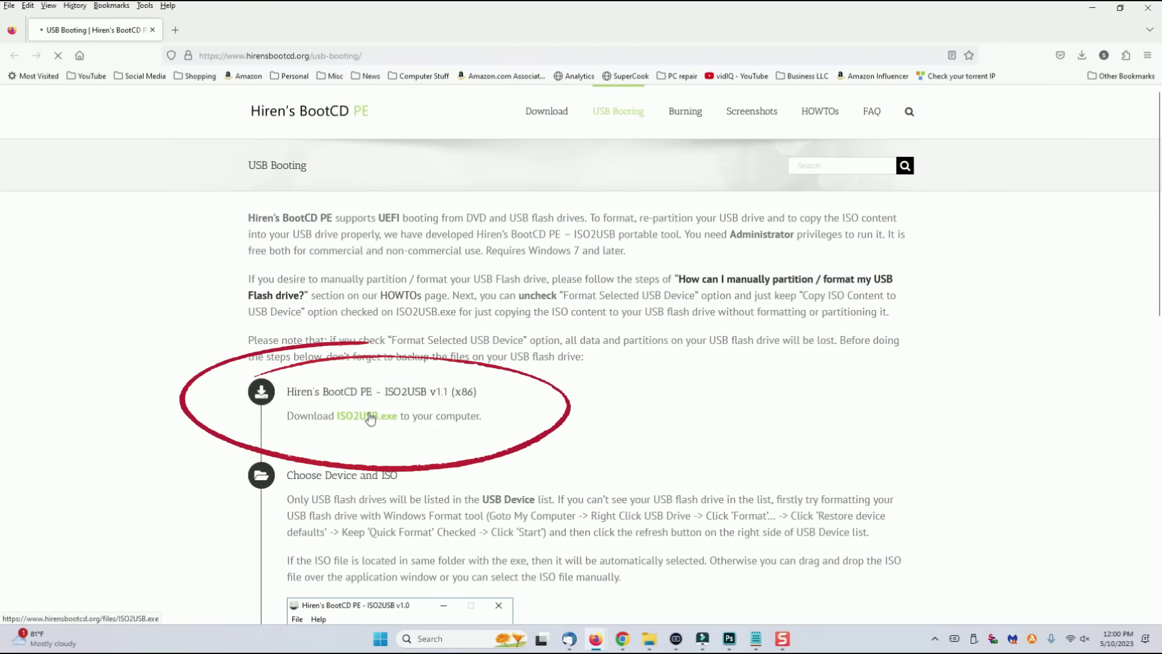
{"action": "left_click", "coordinate": [369, 416]}
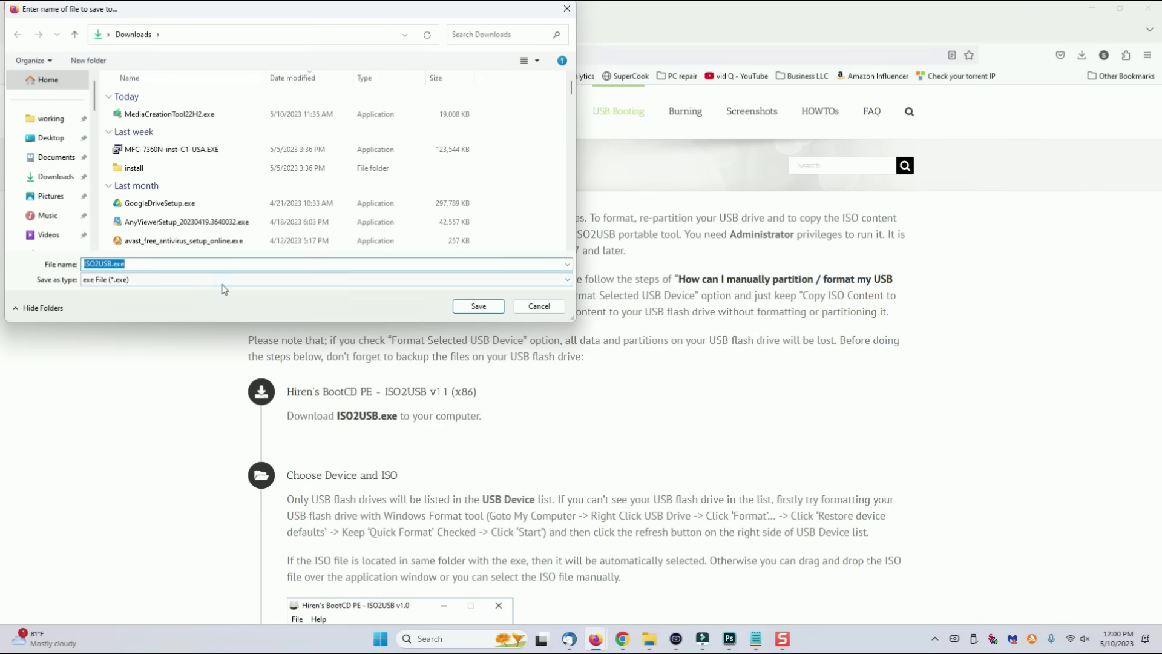
{"action": "key", "text": "Escape"}
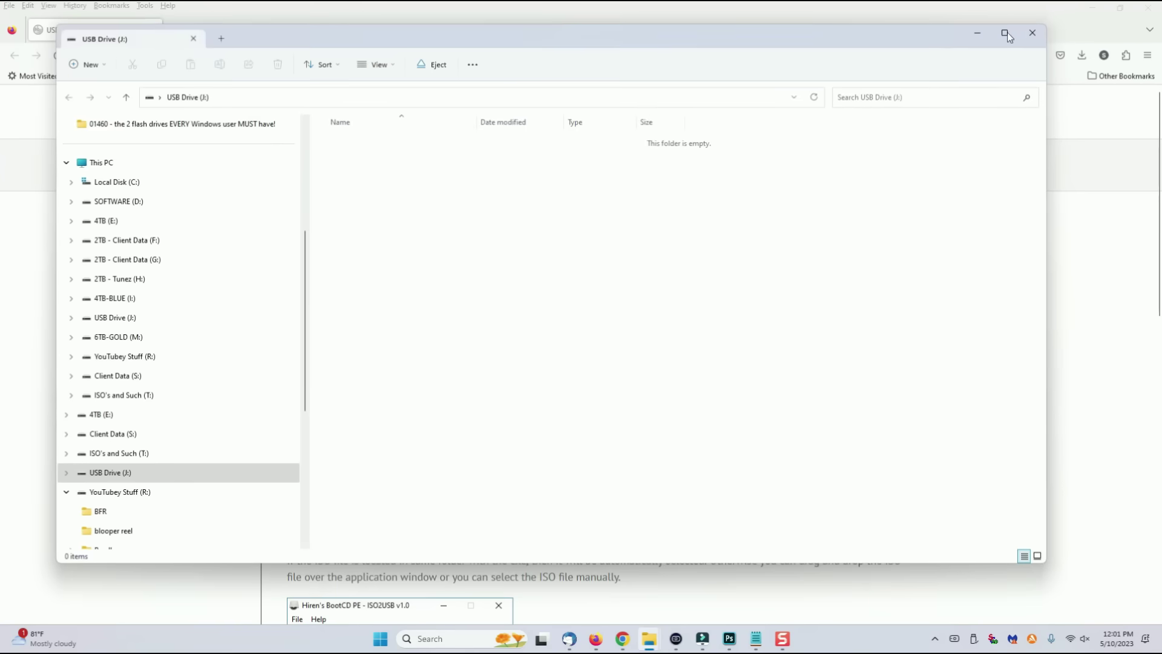
Step: In File Explorer, minimize the other windows and open This PC to view the drives
{"action": "key", "text": "super+Home"}
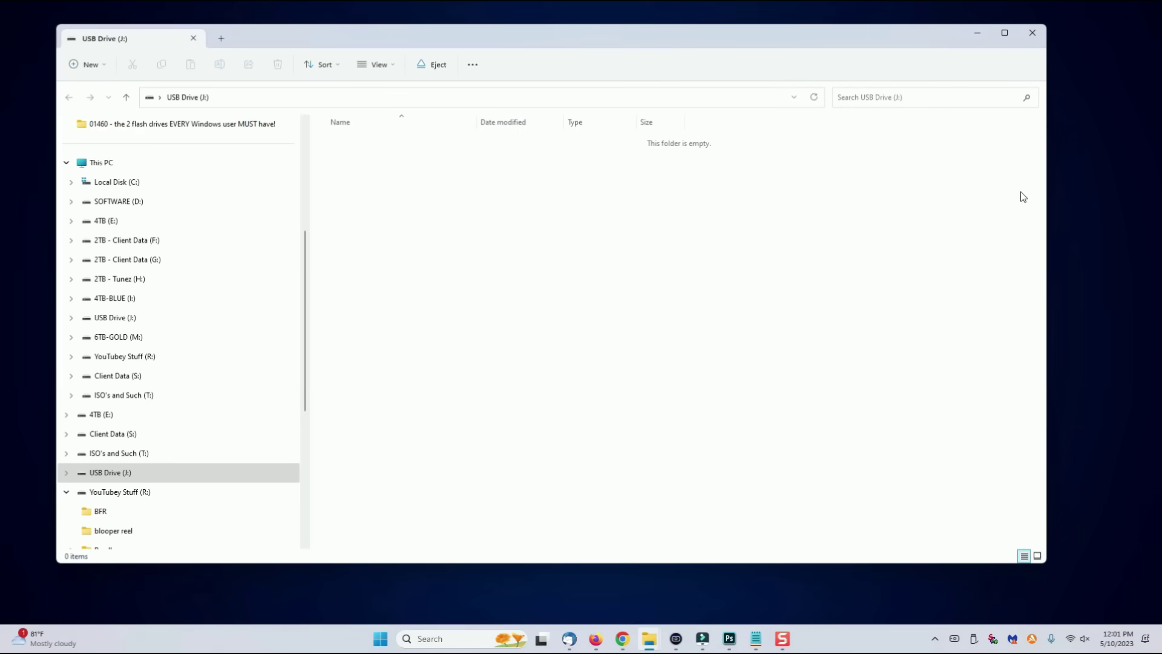
{"action": "left_click", "coordinate": [106, 163]}
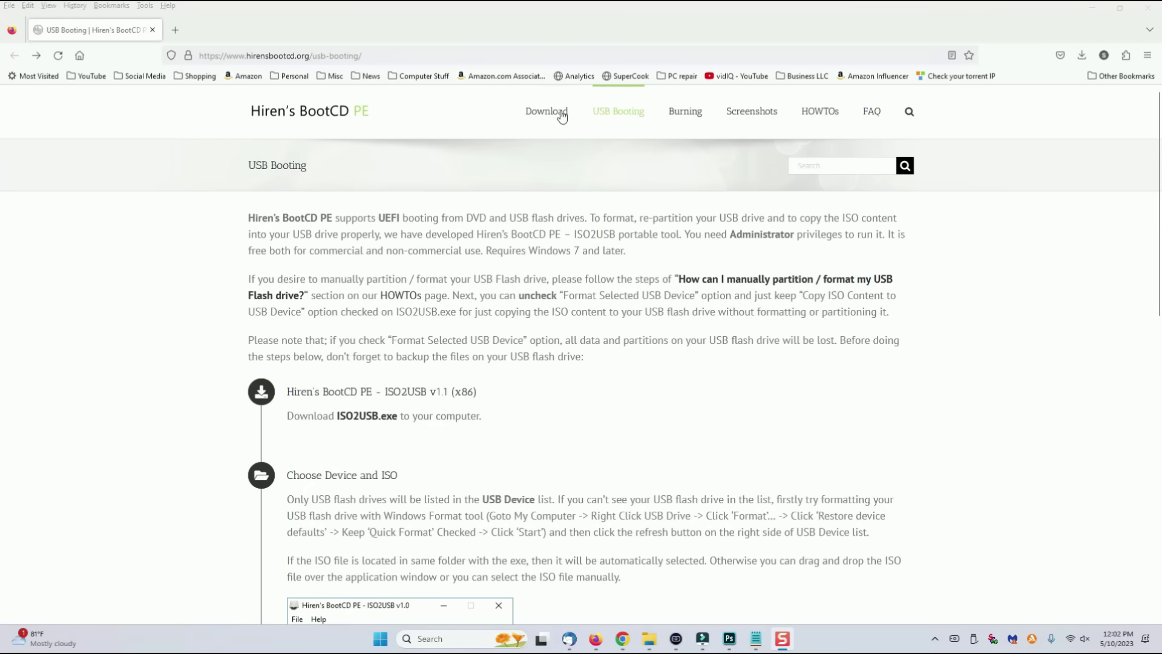
Step: Download HBCD_PE_x64.iso from the Hiren's BootCD PE Download page to the Downloads folder
{"action": "left_click", "coordinate": [559, 112]}
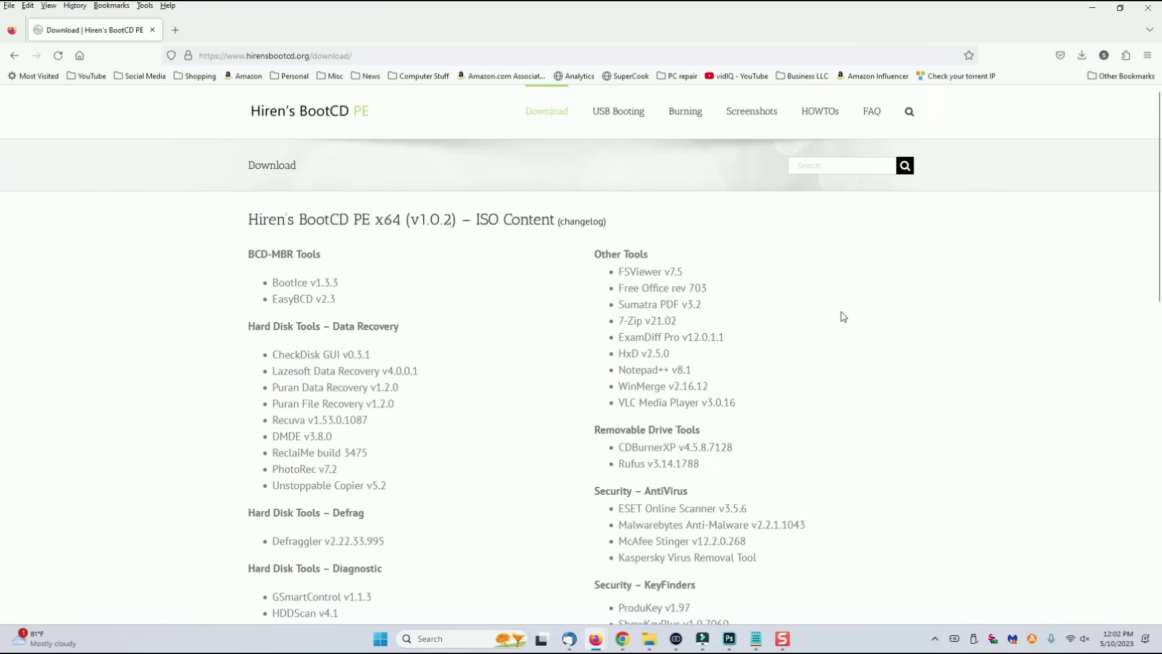
{"action": "left_click_drag", "start_coordinate": [1158, 162], "coordinate": [1158, 448]}
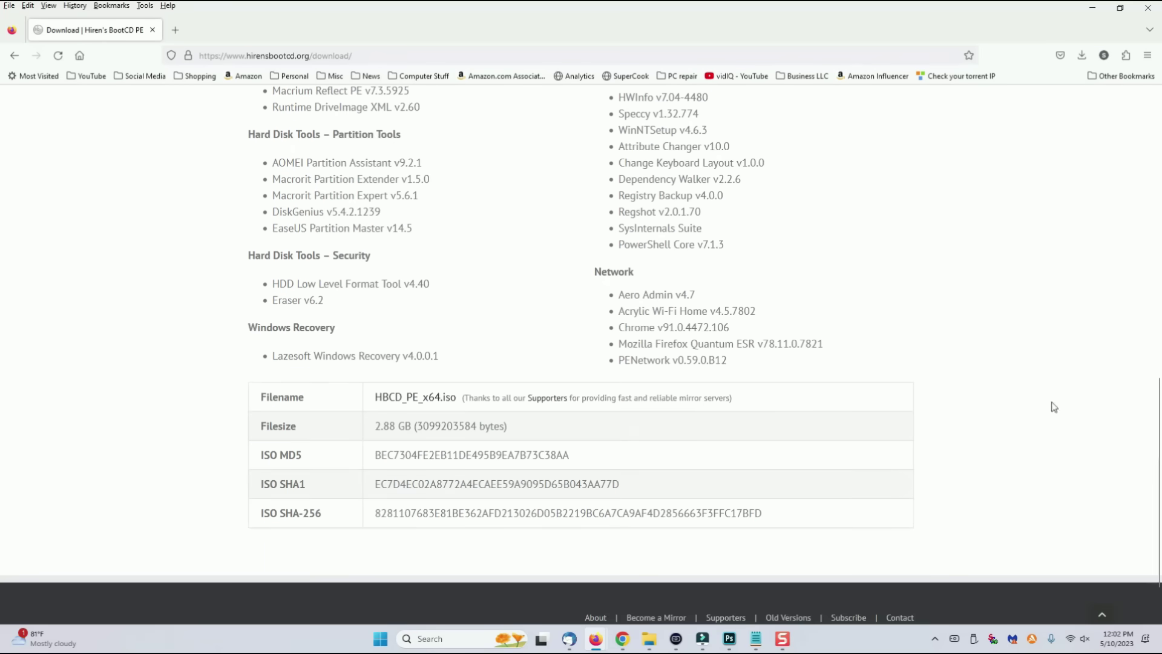
{"action": "left_click", "coordinate": [415, 398]}
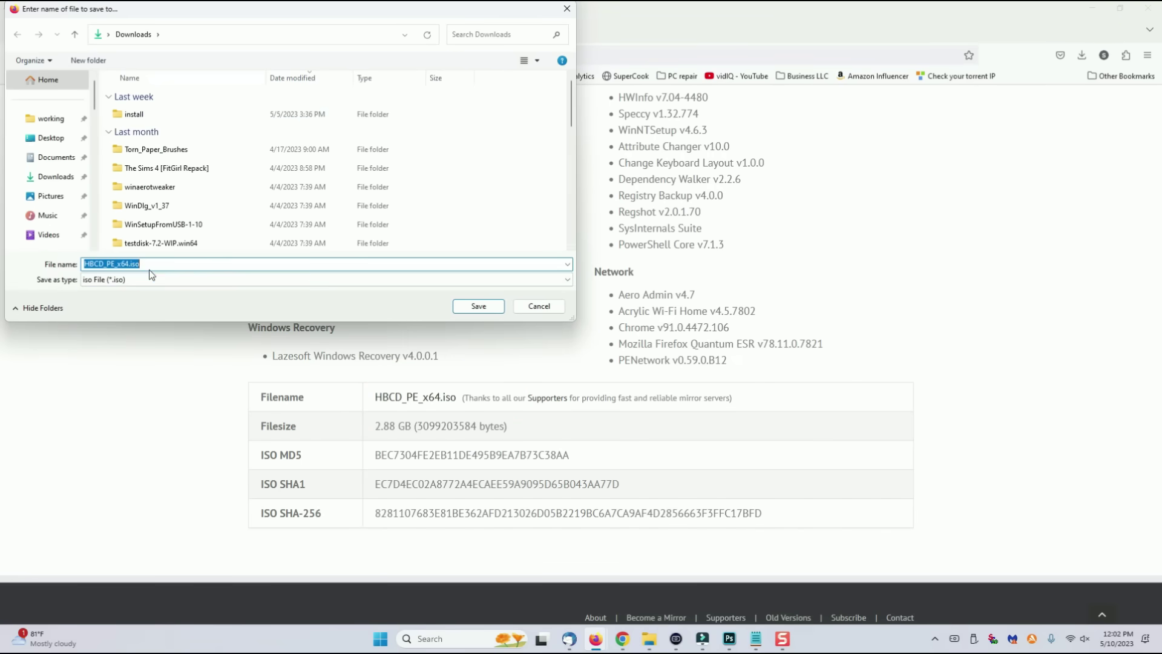
{"action": "left_click", "coordinate": [495, 309]}
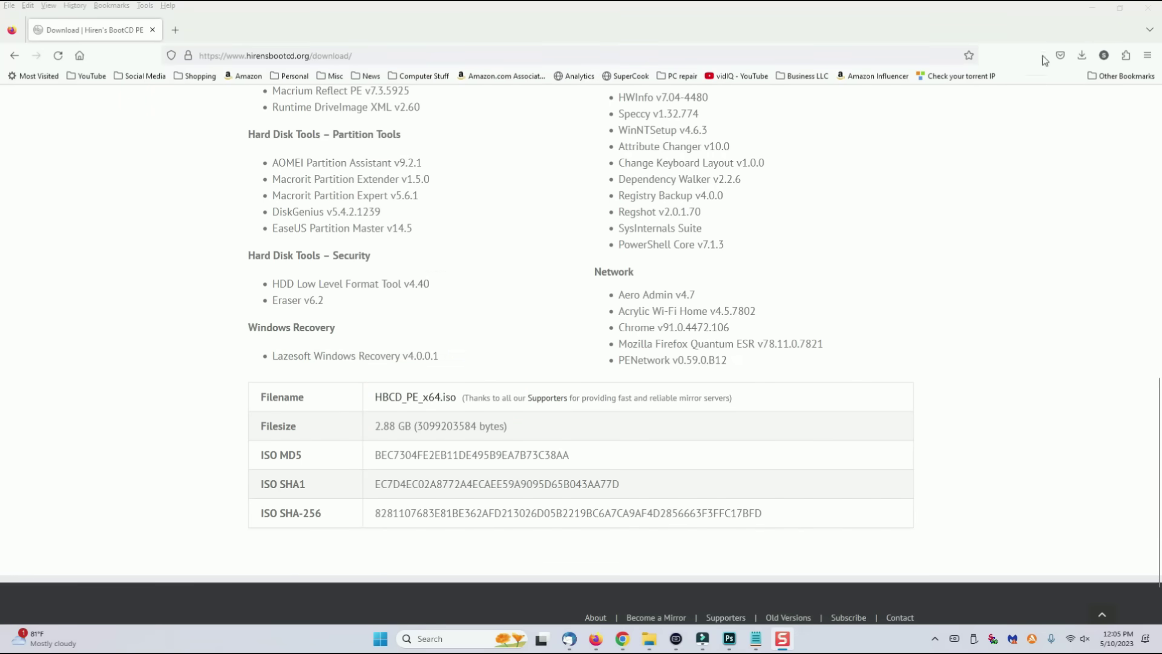
Step: Launch the downloaded ISO2USB.exe, copy the HBCD_PE_x64.iso content to USB drive J: with device formatting turned off, and close the tool
{"action": "left_click", "coordinate": [1082, 55]}
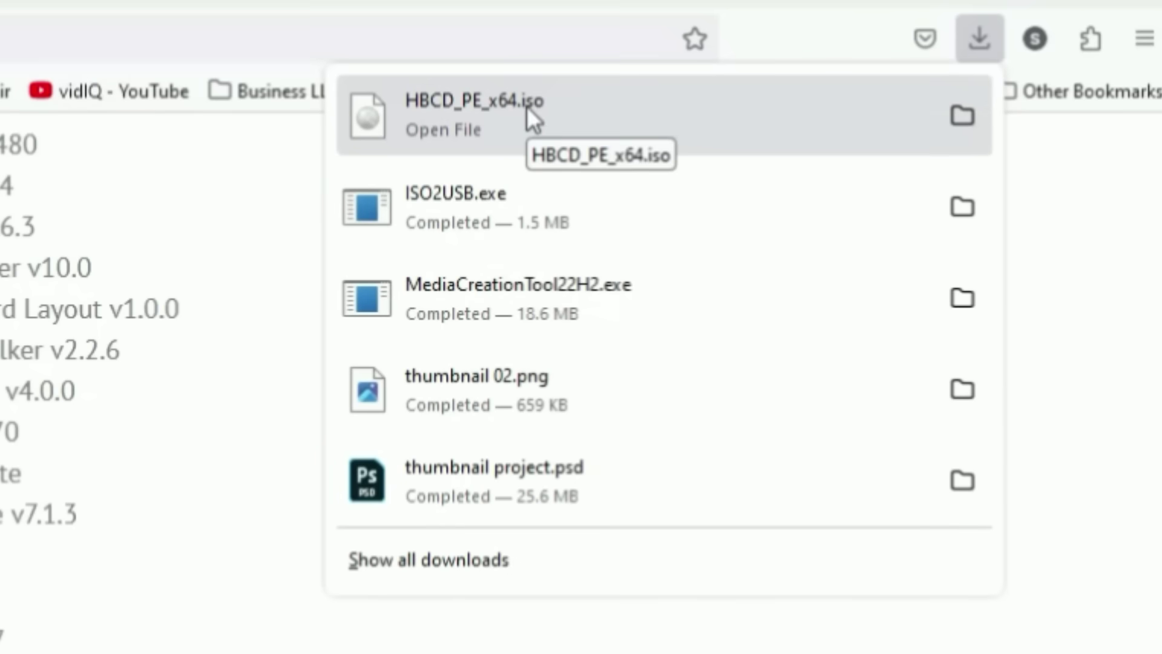
{"action": "left_click", "coordinate": [543, 228]}
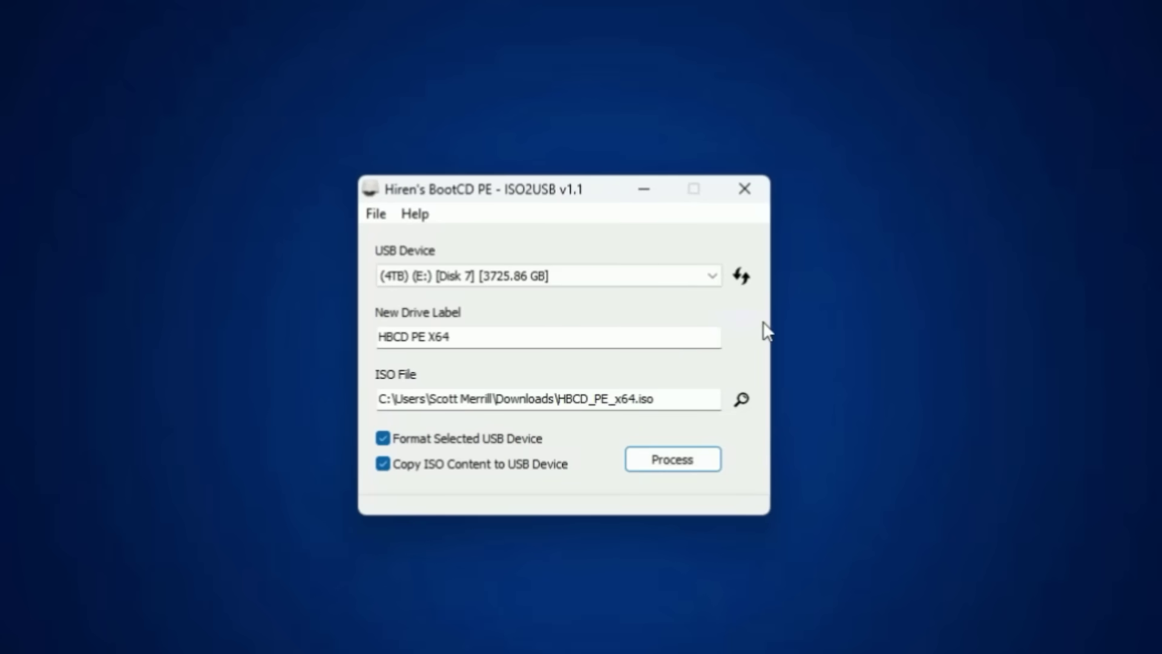
{"action": "left_click", "coordinate": [713, 278]}
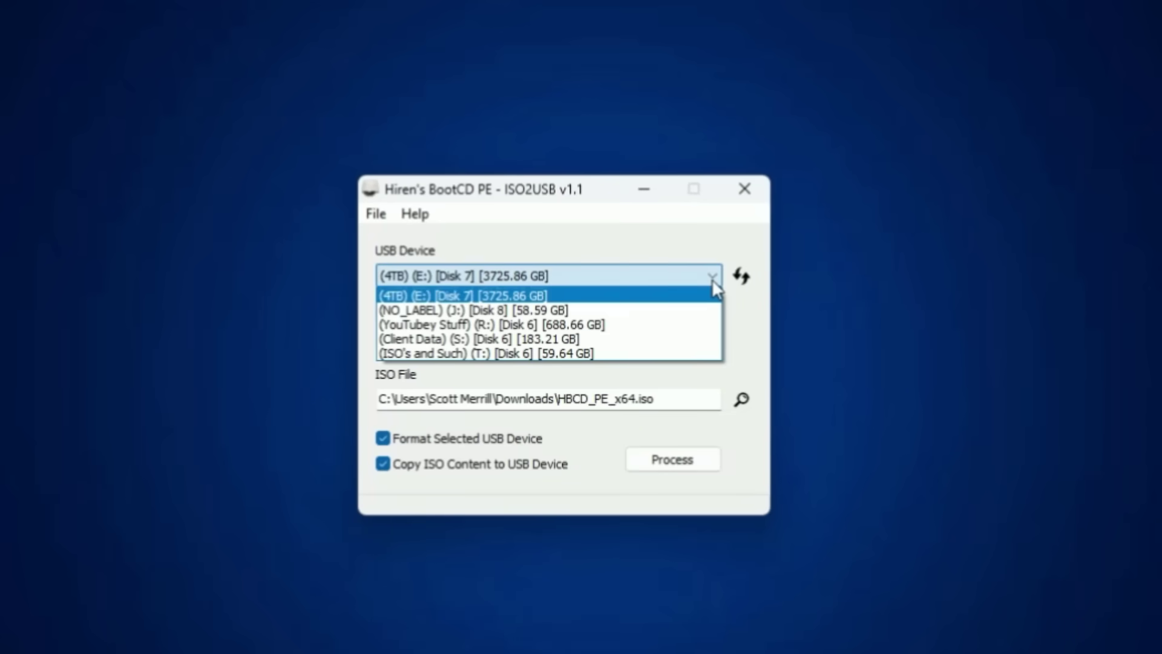
{"action": "left_click", "coordinate": [567, 311]}
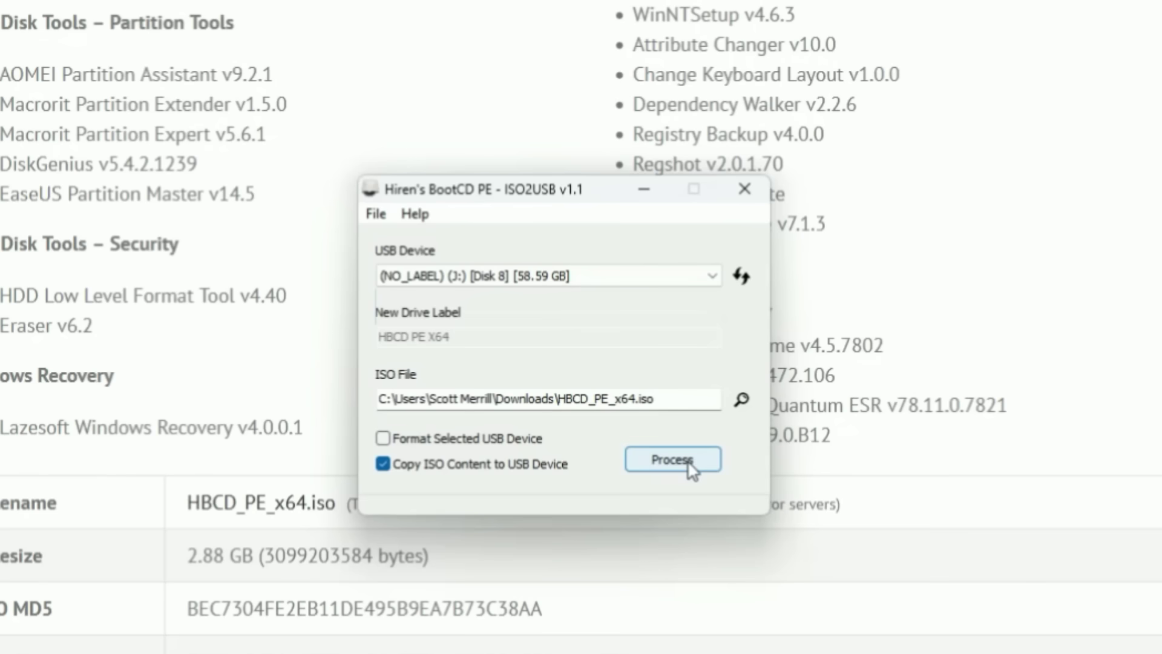
{"action": "left_click", "coordinate": [688, 464]}
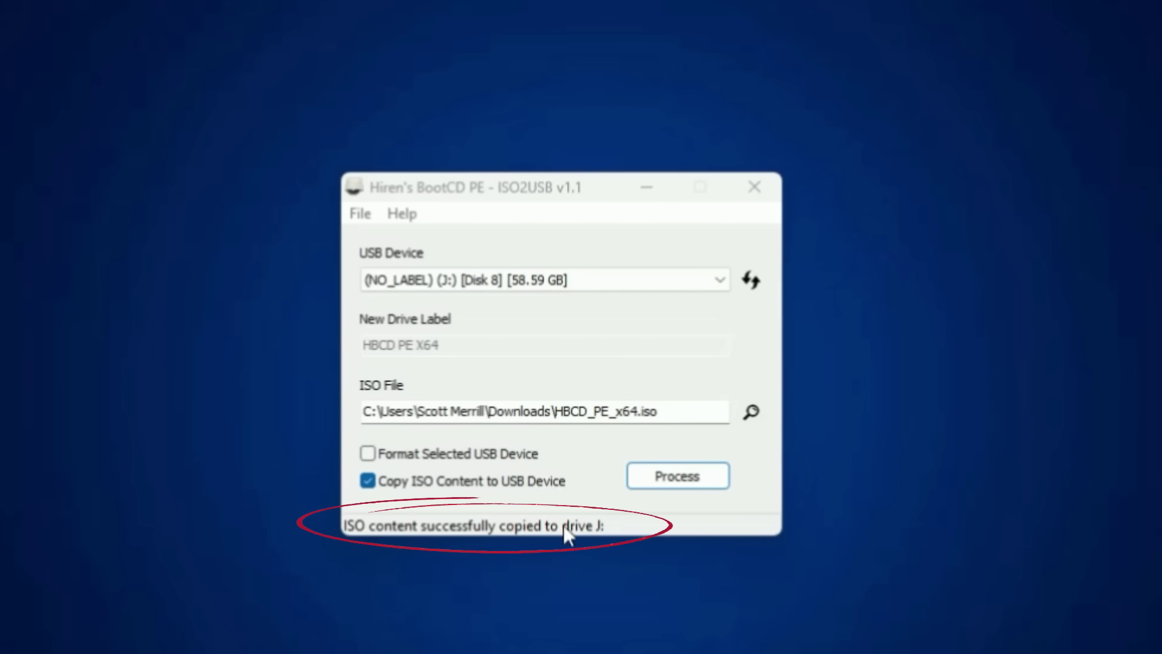
{"action": "left_click", "coordinate": [754, 186]}
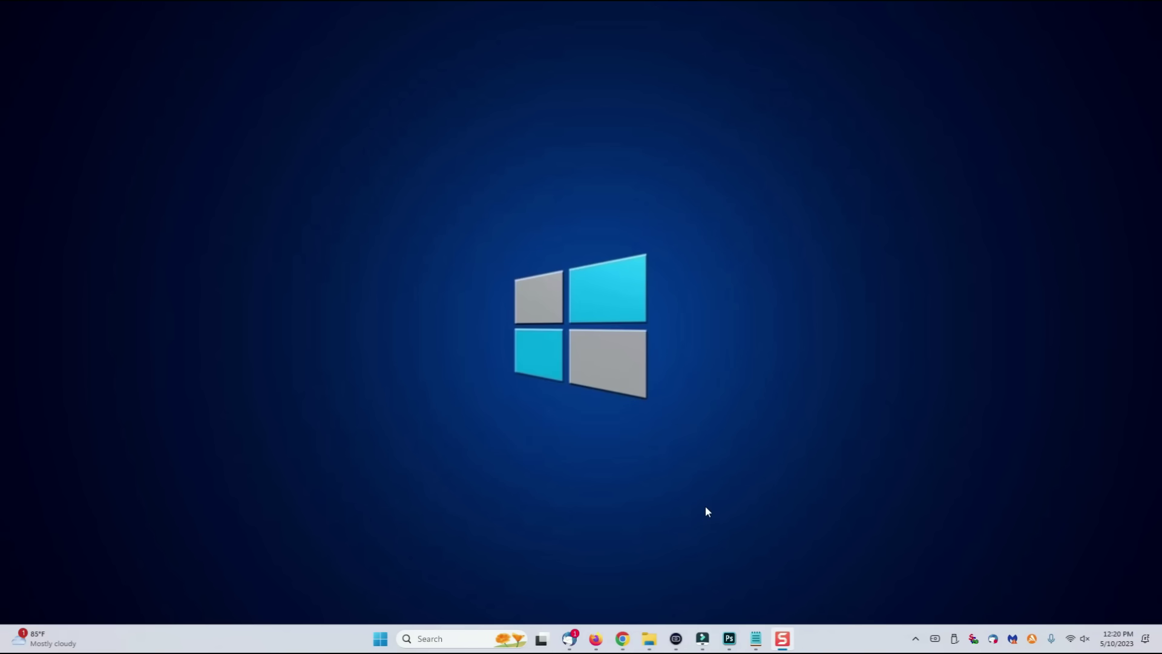
Step: Open File Explorer at This PC to check the used space on USB Drive (J:)
{"action": "key", "text": "super+e"}
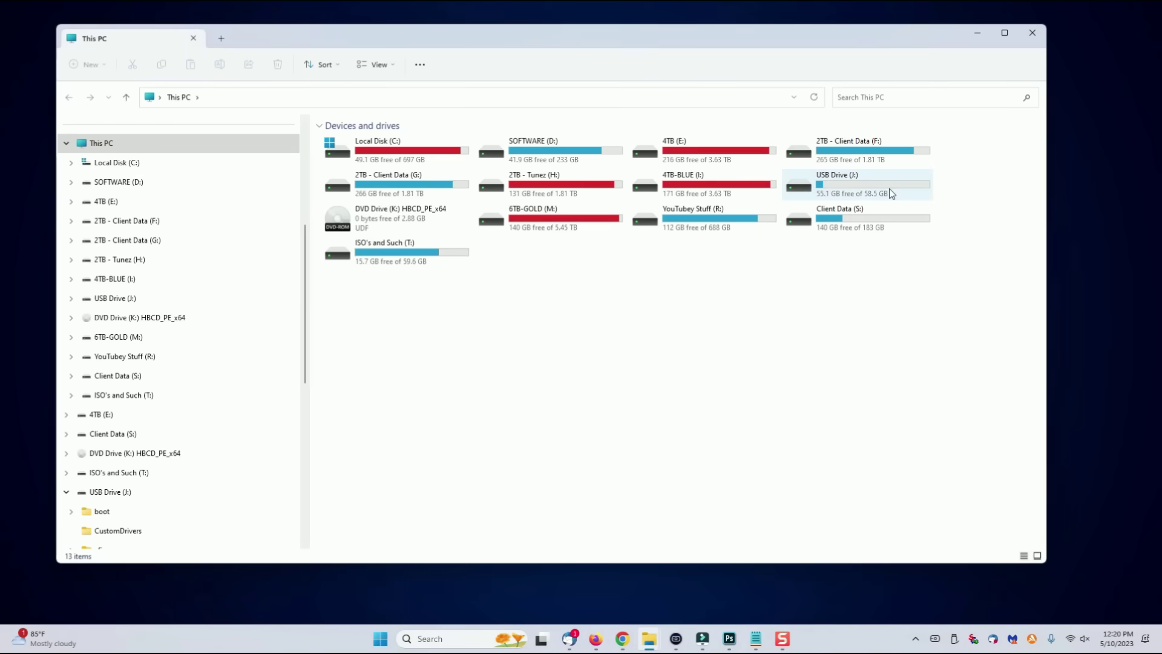